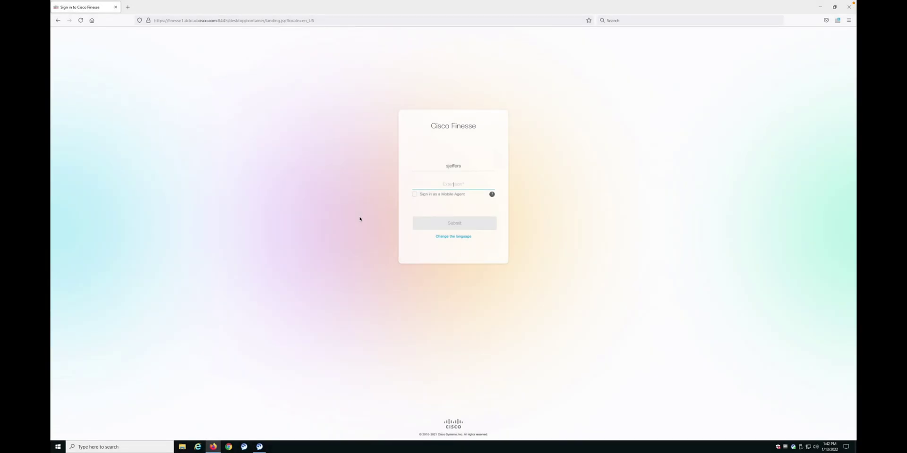
# - Enter the agent's username on the Finesse sign-in page and submit it
pyautogui.write('1080')
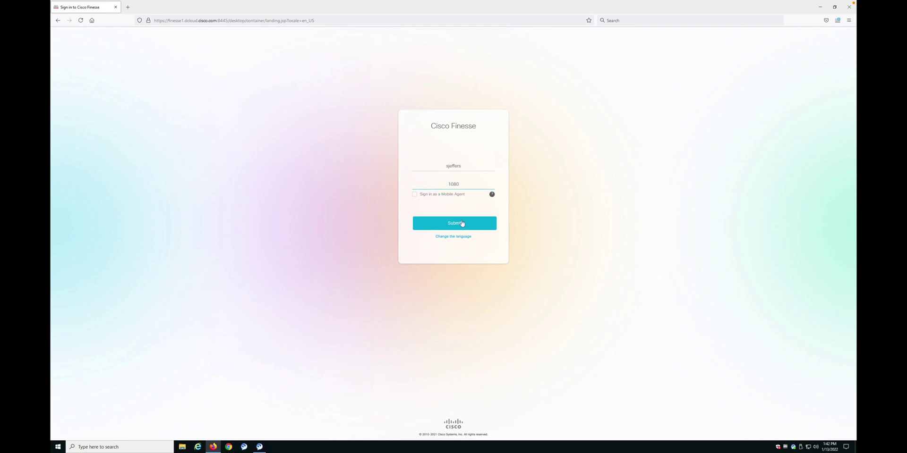
pyautogui.click(455, 225)
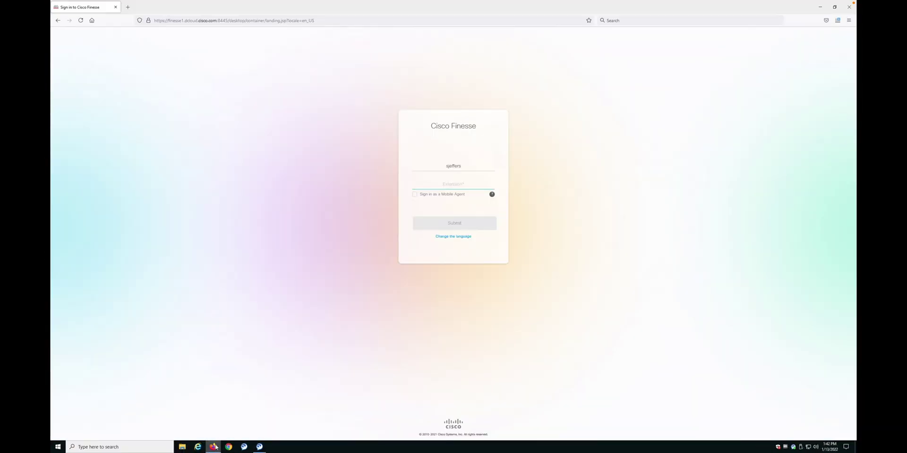
# - Enter the agent's phone extension and sign in to the Finesse agent desktop
pyautogui.write('1080')
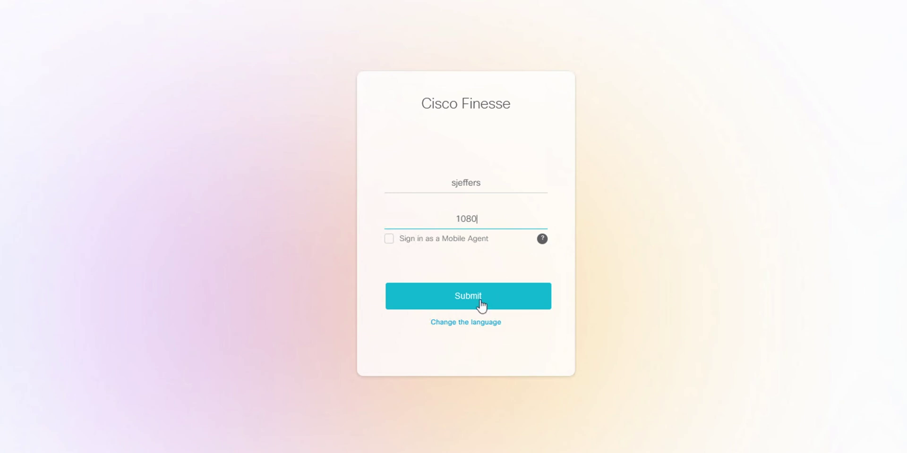
pyautogui.click(471, 298)
pyautogui.click(469, 296)
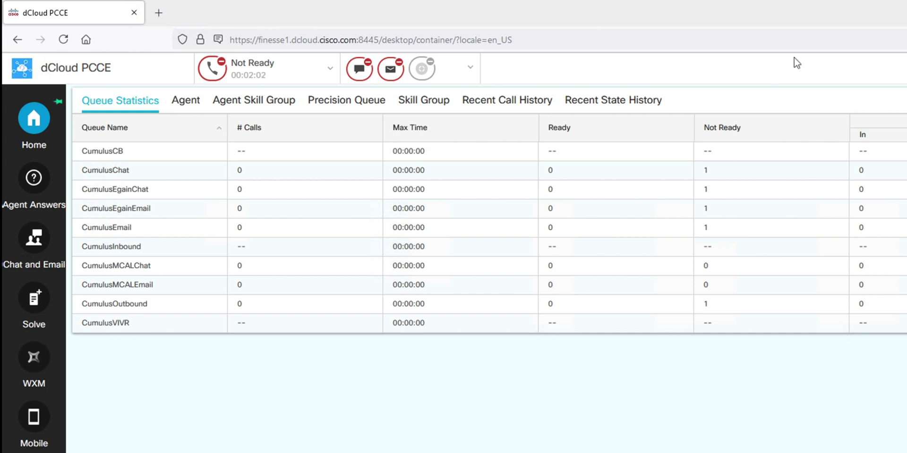
# - Look over the agent state list and close it without changing the Not Ready state
pyautogui.click(329, 73)
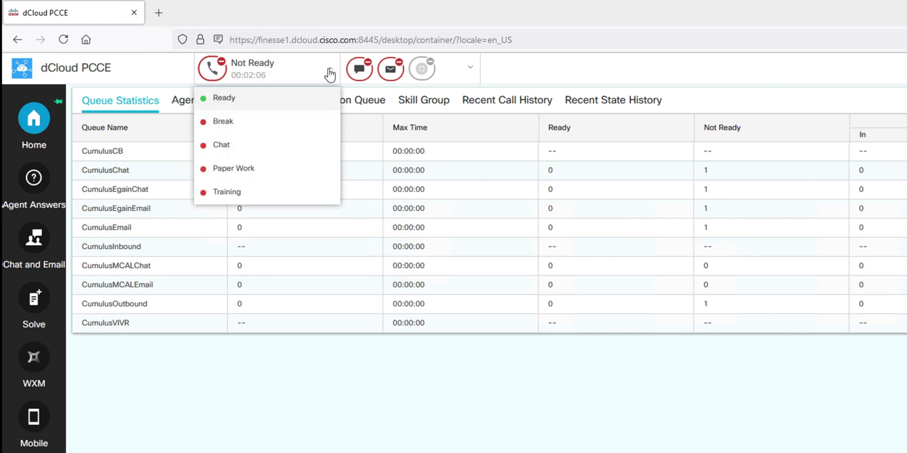
pyautogui.click(329, 73)
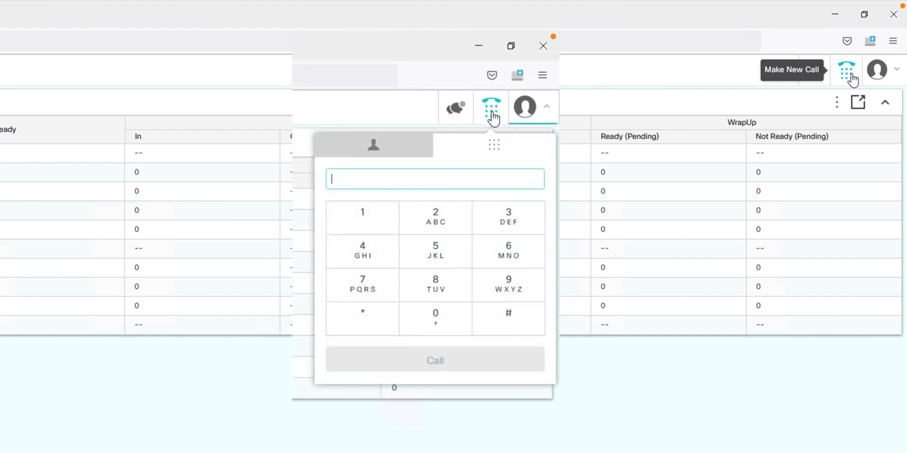
# - Enter a number in the dial pad, then open and scroll through the Keyboard Shortcuts list
pyautogui.write('197893618')
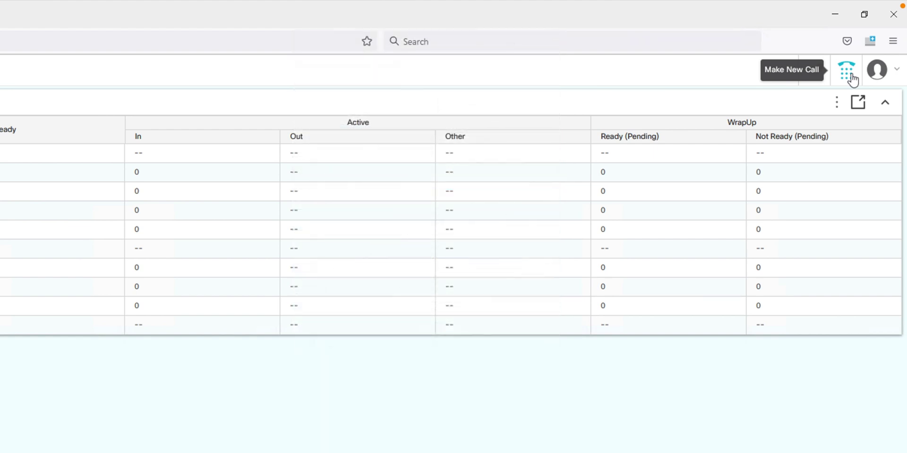
pyautogui.click(897, 71)
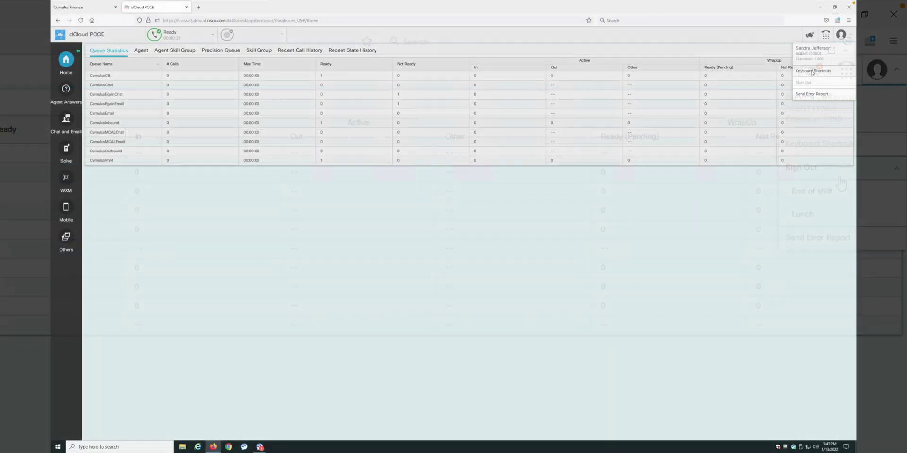
pyautogui.click(821, 143)
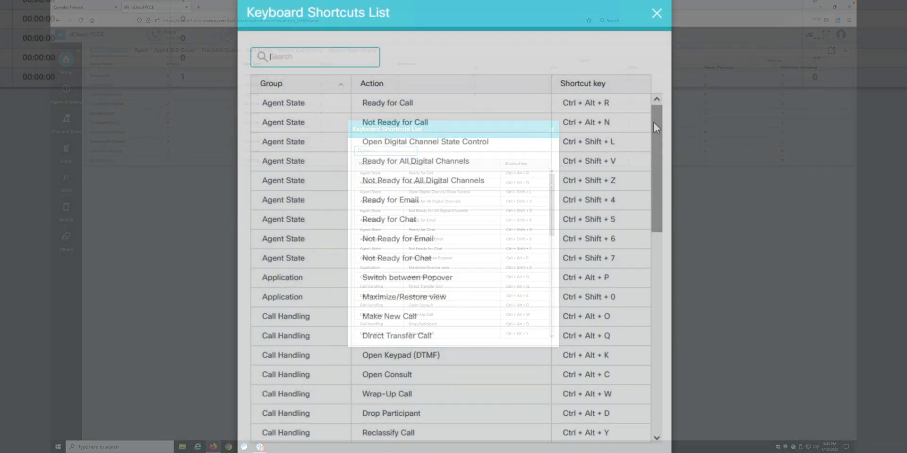
pyautogui.click(551, 185)
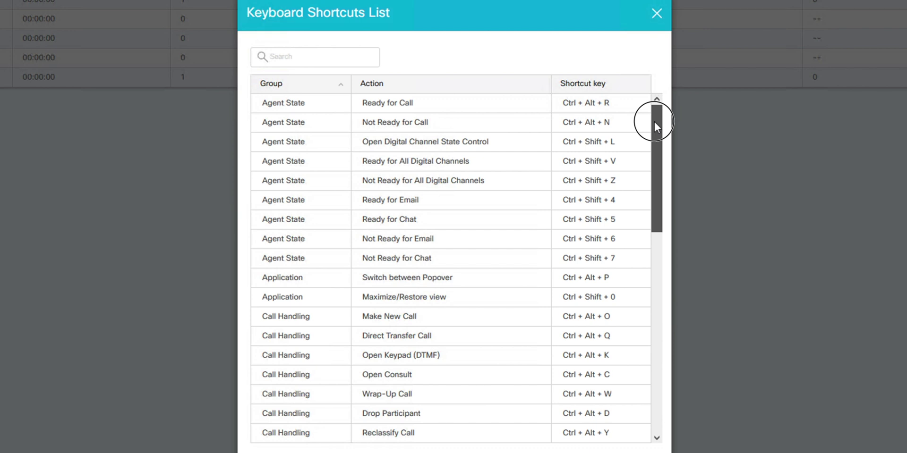
pyautogui.moveTo(654, 121); pyautogui.dragTo(653, 126)
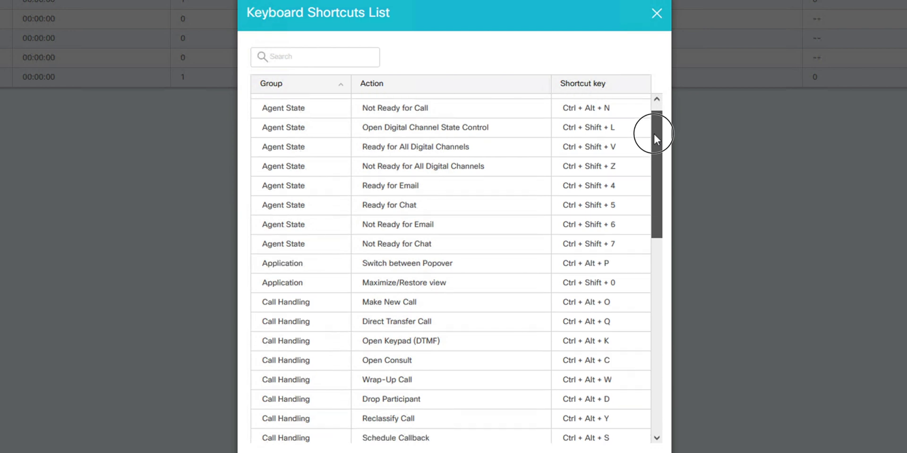
pyautogui.moveTo(654, 137); pyautogui.dragTo(657, 96)
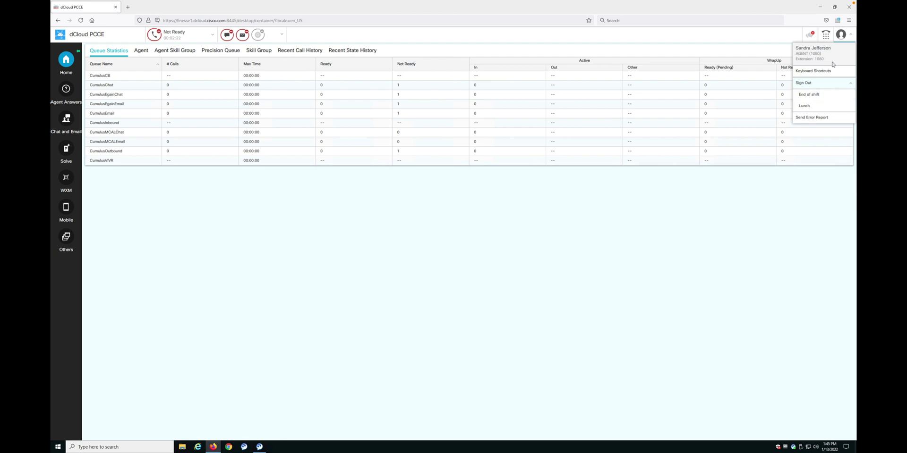
# - Close the account menu and return to the Queue Statistics view
pyautogui.click(105, 51)
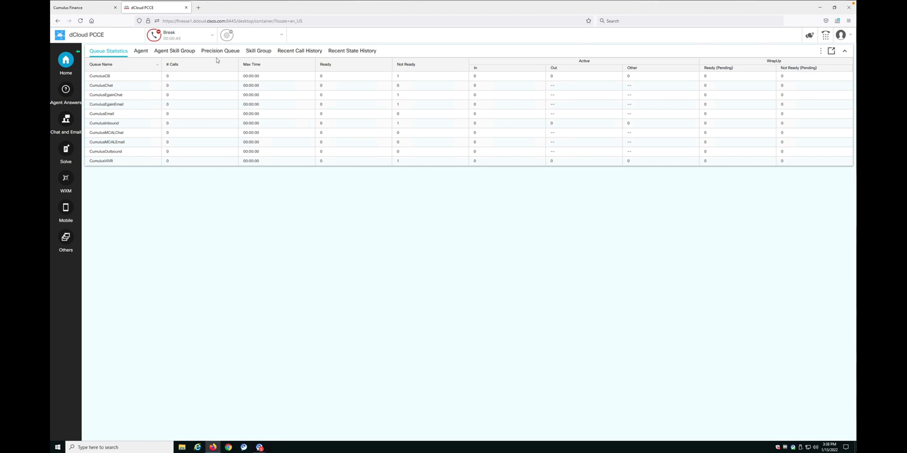
# - Set the agent to Ready, dismiss both Solutions notifications, and answer the incoming customer call
pyautogui.click(212, 36)
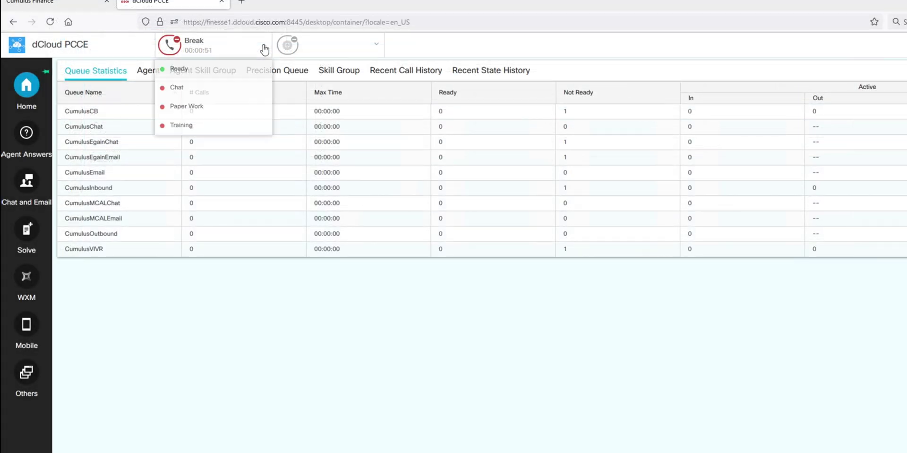
pyautogui.click(178, 69)
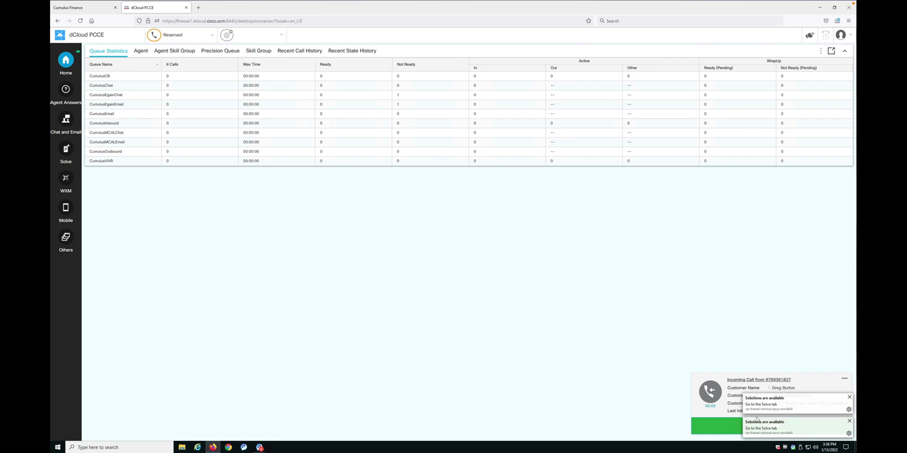
pyautogui.click(849, 397)
pyautogui.click(848, 421)
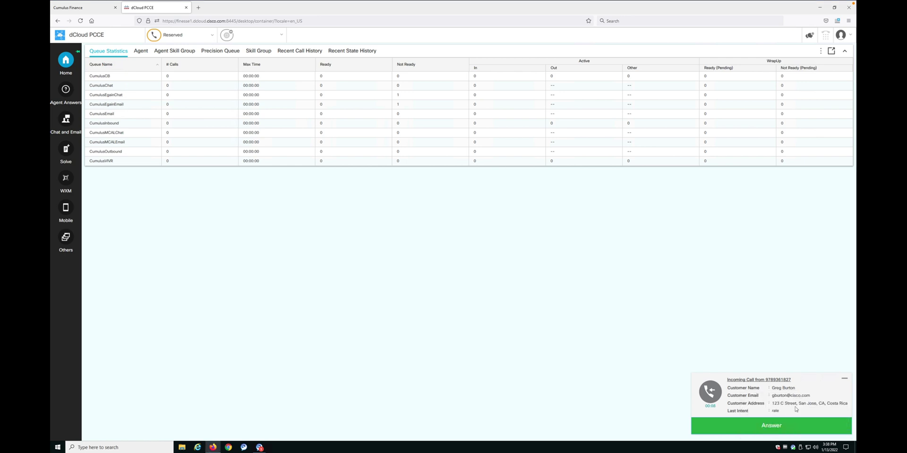
pyautogui.click(771, 426)
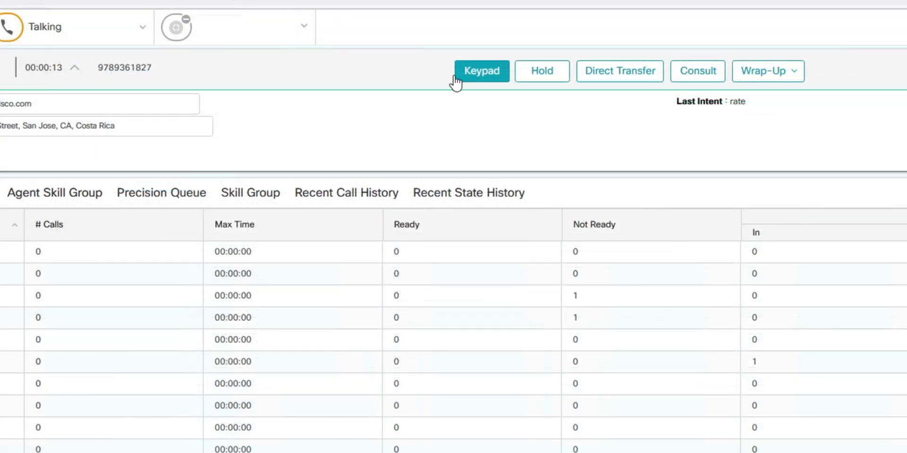
# - Show and hide the tone dial pad, then put the customer call on hold
pyautogui.click(480, 75)
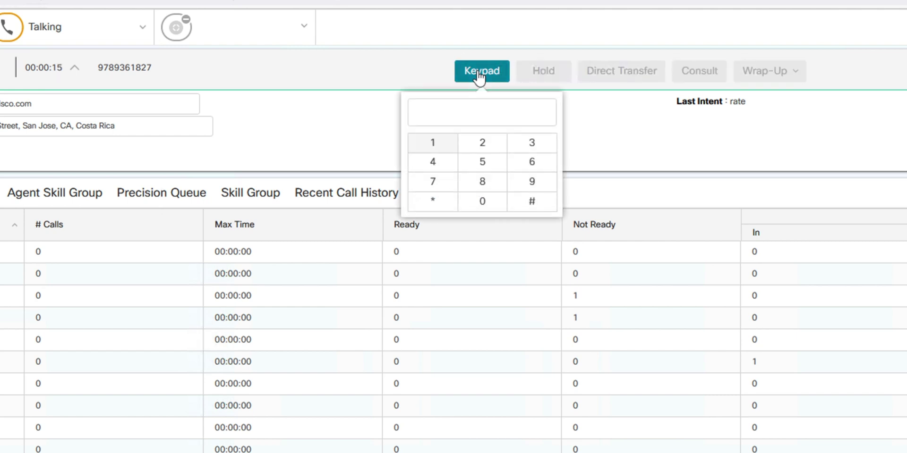
pyautogui.click(479, 76)
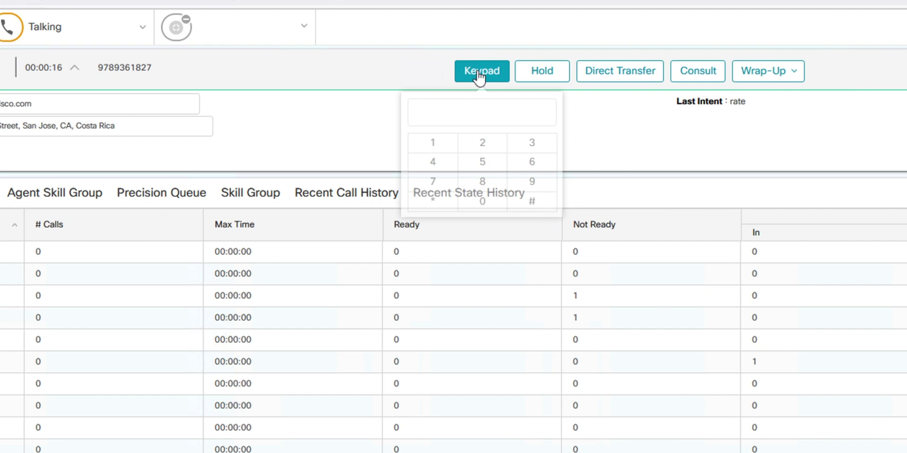
pyautogui.click(522, 73)
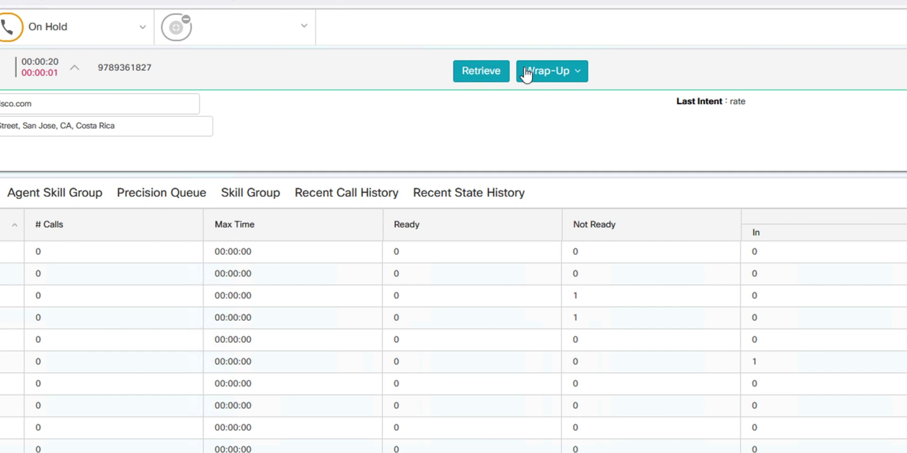
# - Apply the Transfer Service wrap-up reason and retrieve the held customer call
pyautogui.click(578, 73)
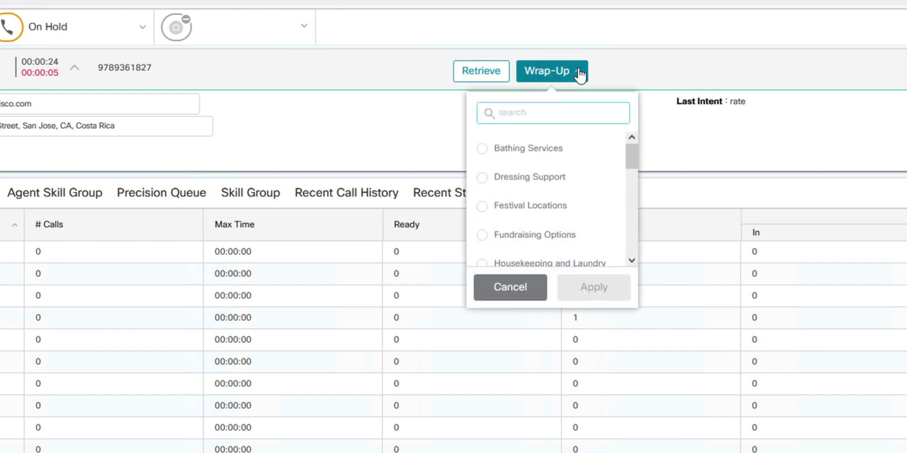
pyautogui.scroll(-10, 567, 213)
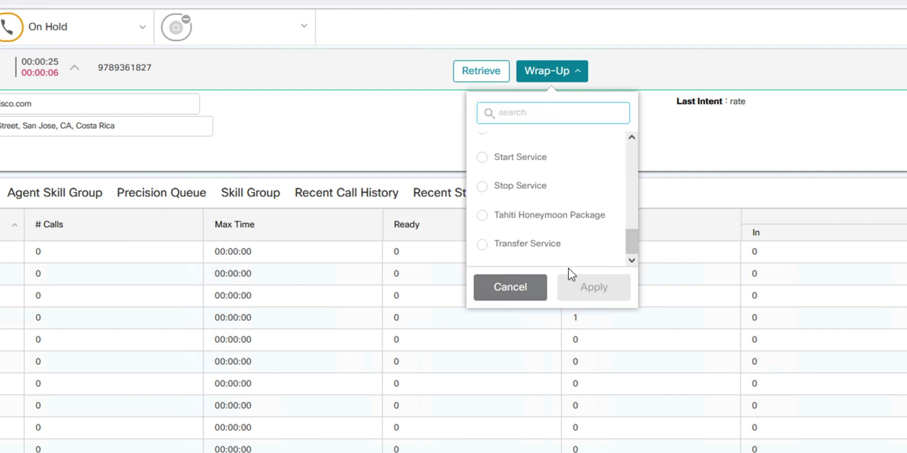
pyautogui.click(482, 244)
pyautogui.click(590, 294)
pyautogui.click(476, 75)
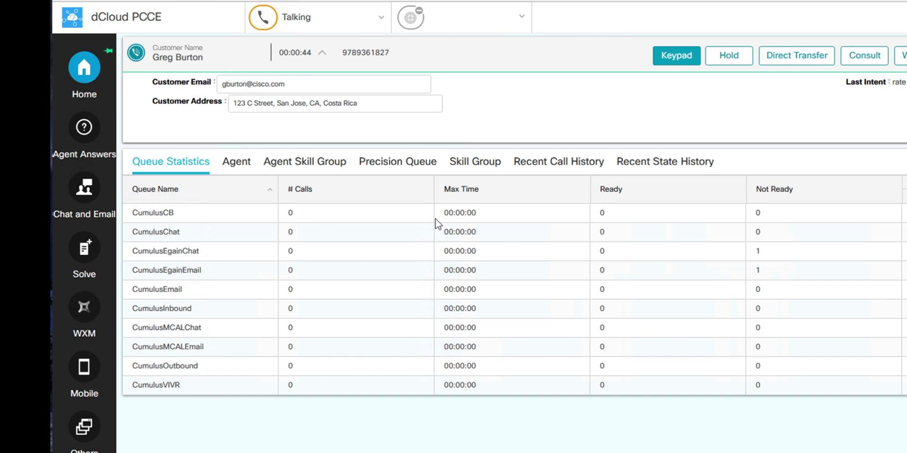
# - View the agent's per-channel states, per-skill-group states, and recent state history
pyautogui.click(239, 161)
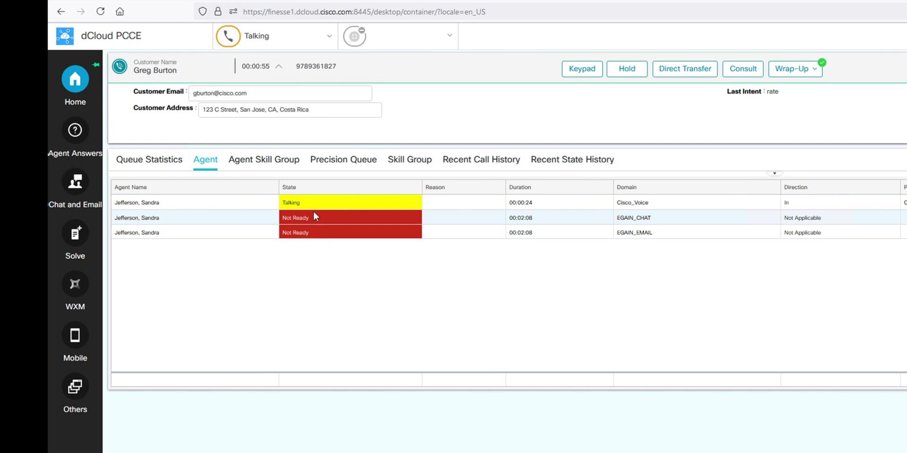
pyautogui.click(264, 160)
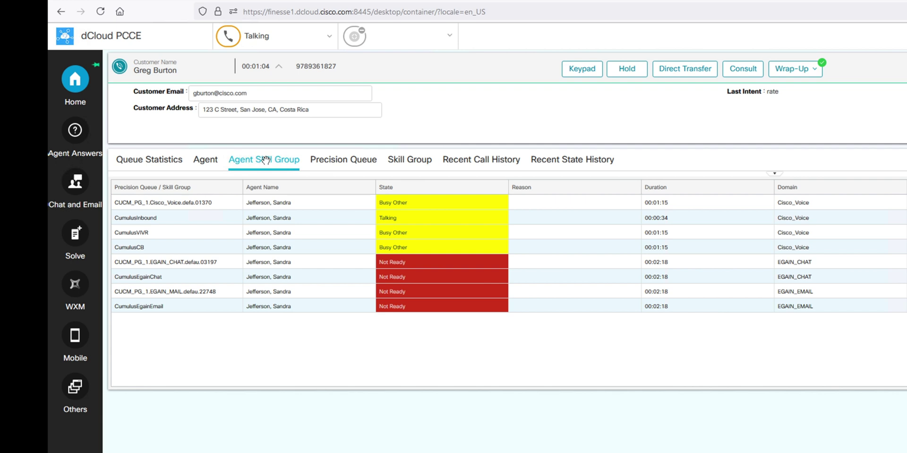
pyautogui.click(588, 161)
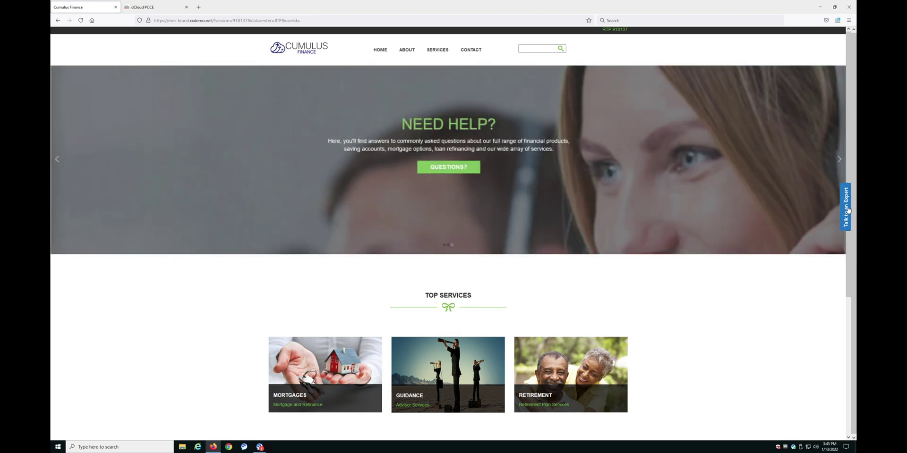
# - Choose Talk to an Expert, then Chat with Bot, and focus the First Name field
pyautogui.click(847, 209)
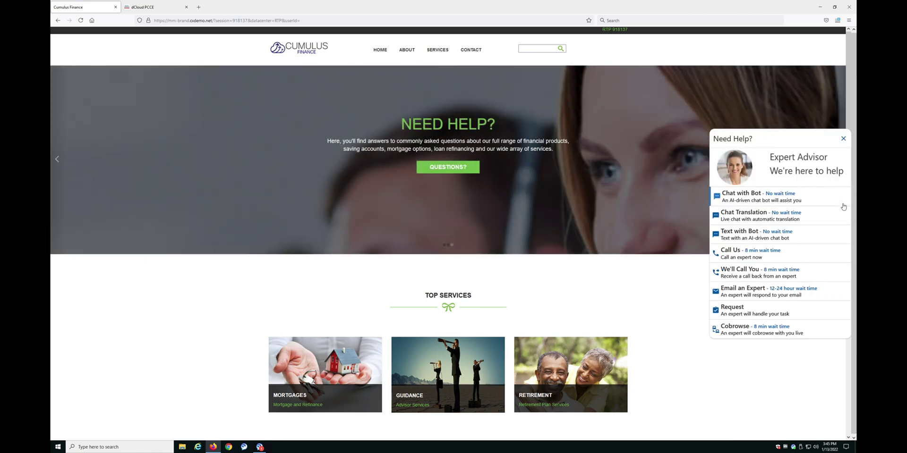
pyautogui.click(739, 197)
pyautogui.click(728, 117)
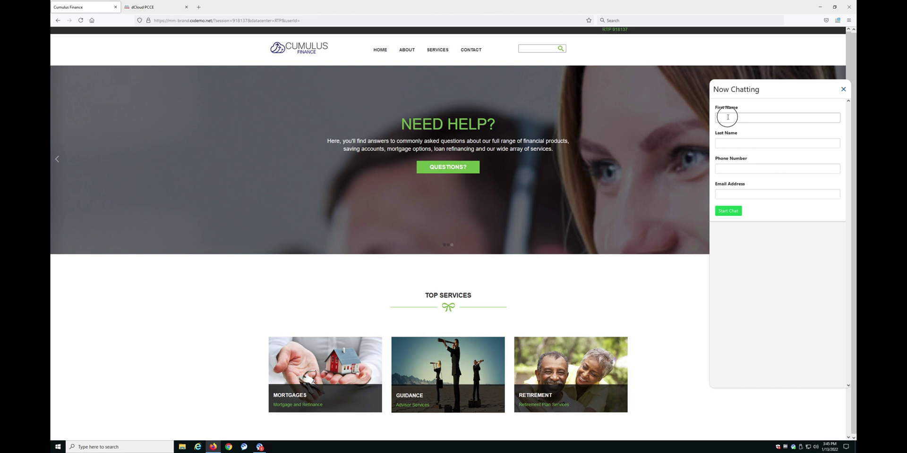
# - Enter the customer's first and last name, phone number and e-mail, then start the chat
pyautogui.click(728, 117)
pyautogui.press('Tab')
pyautogui.press('Tab')
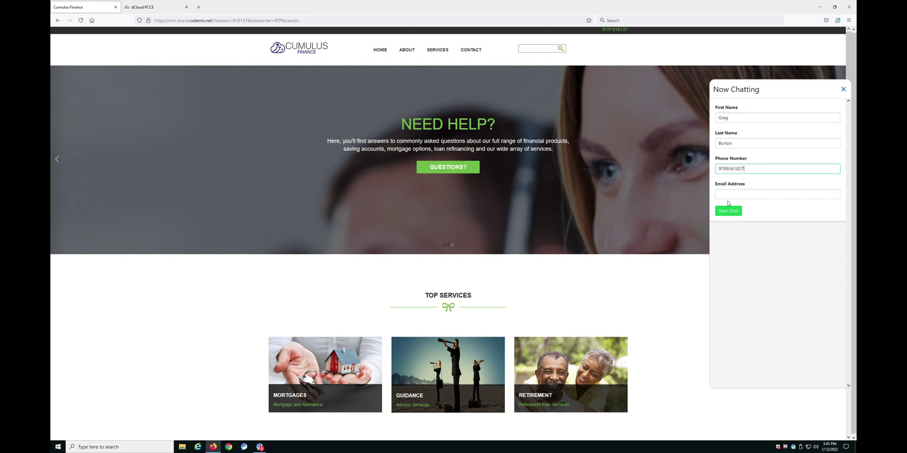
pyautogui.click(726, 193)
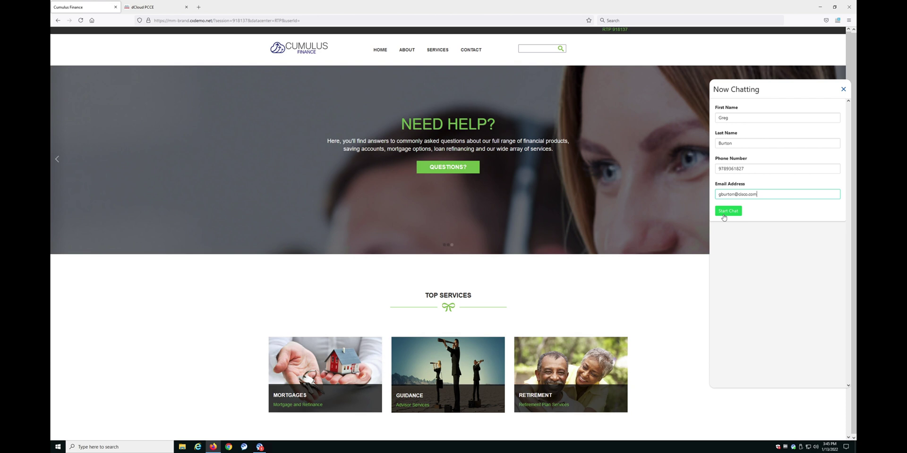
pyautogui.click(726, 214)
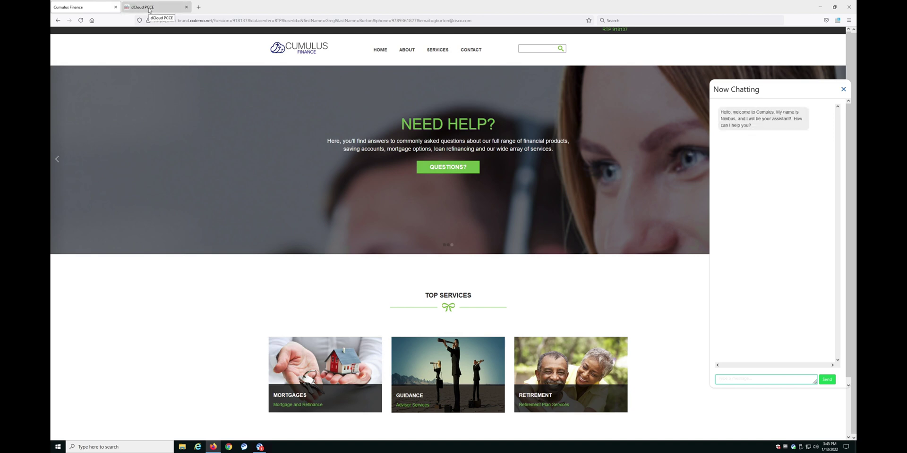
# - In the dCloud PCCE tab, set the agent to Chat Ready and open incoming chat Activity 3030
pyautogui.click(149, 9)
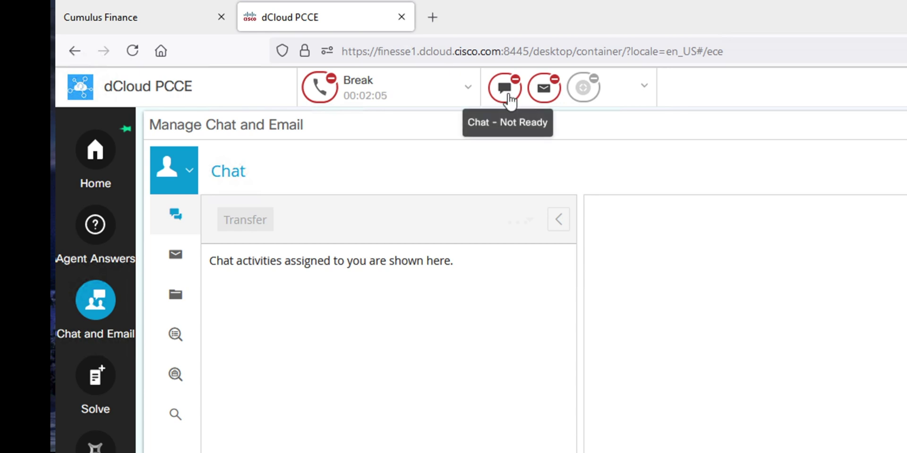
pyautogui.click(508, 96)
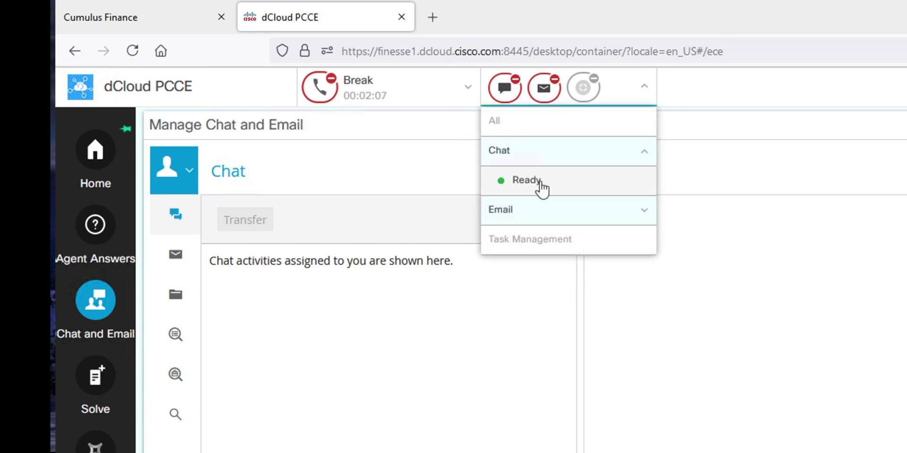
pyautogui.click(539, 182)
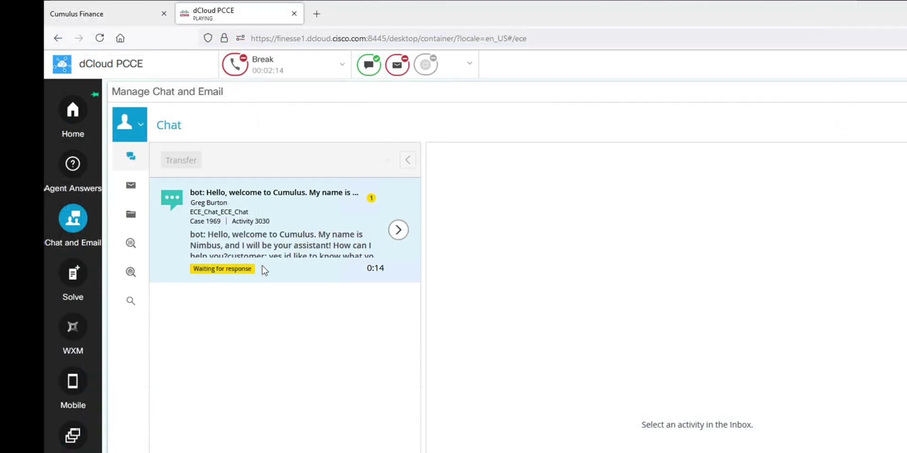
pyautogui.click(398, 230)
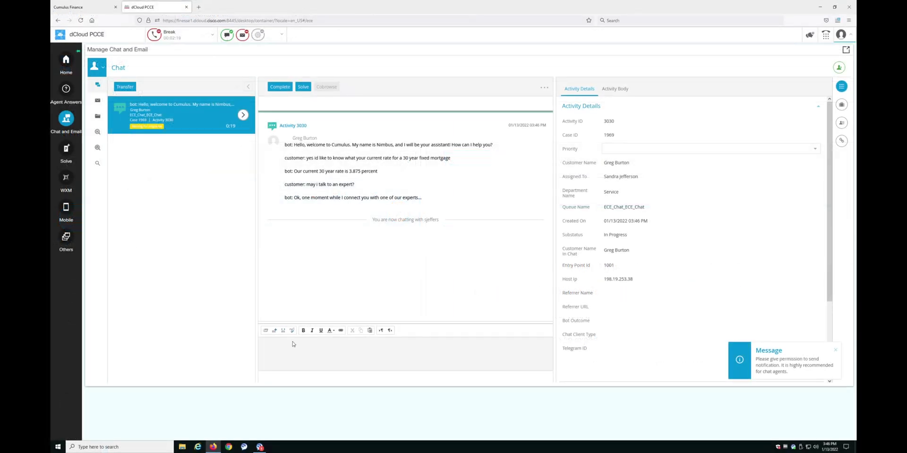
# - Reply 'Hello, how can I help you?' to the customer in the Activity 3030 chat
pyautogui.click(292, 344)
pyautogui.write('Hello, how can I help yuo')
pyautogui.press('Return')
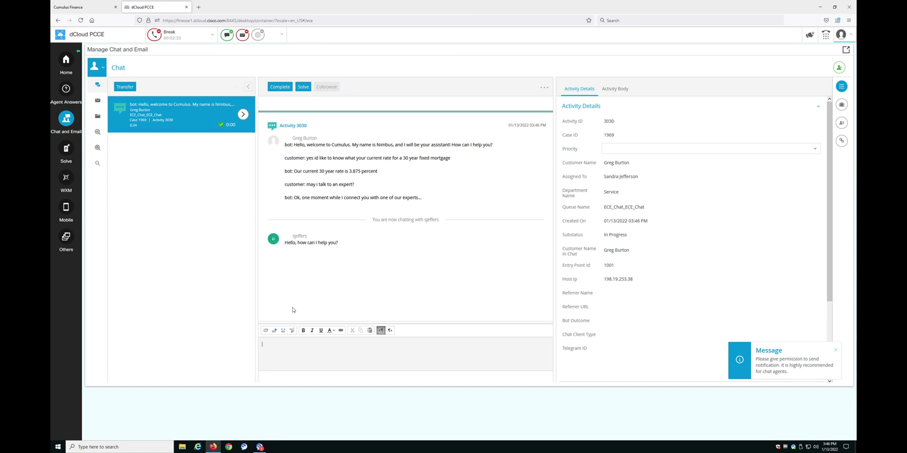
# - Check the greeting on the Cumulus Finance site, then return to the 30-year fixed mortgage question
pyautogui.click(89, 9)
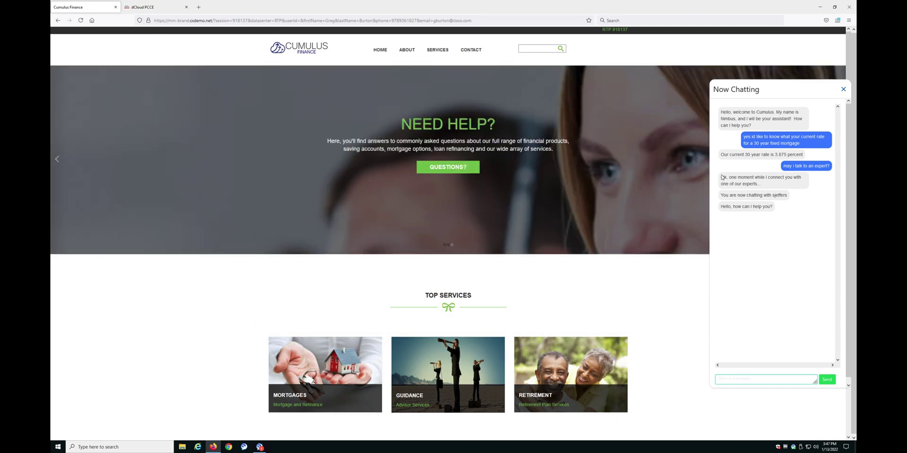
pyautogui.click(146, 7)
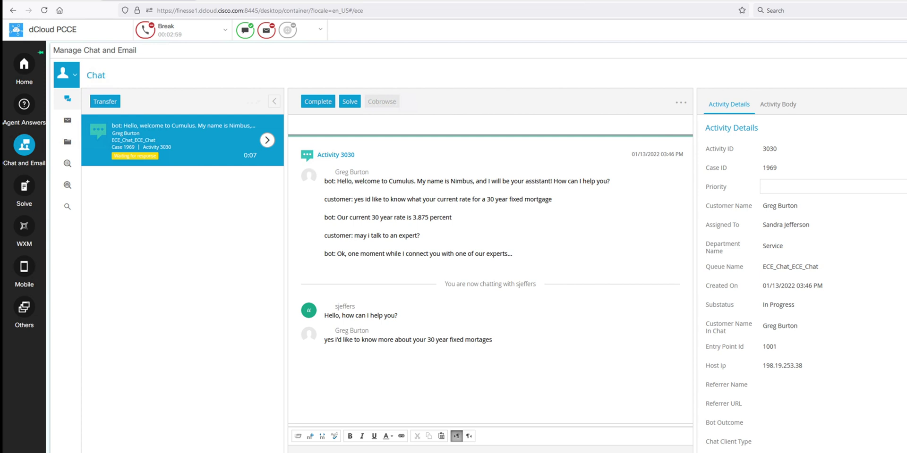
# - Open the Knowledge Base under Solve and browse into the Finance topic
pyautogui.click(26, 189)
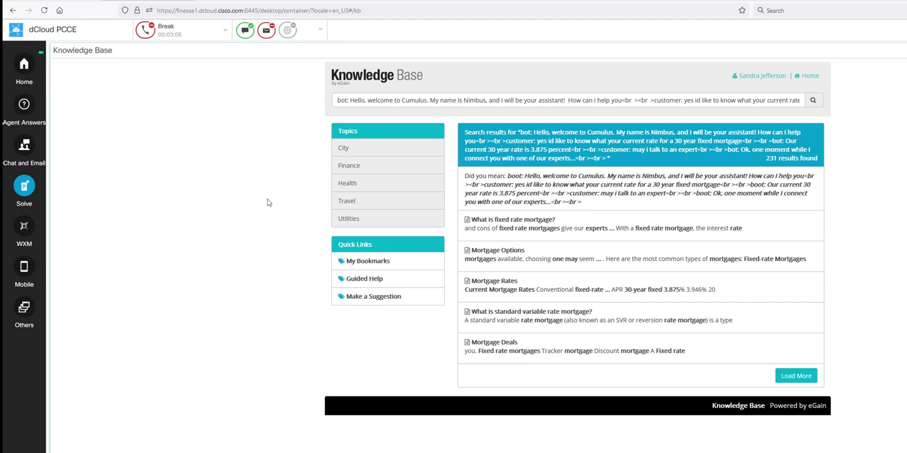
pyautogui.click(355, 168)
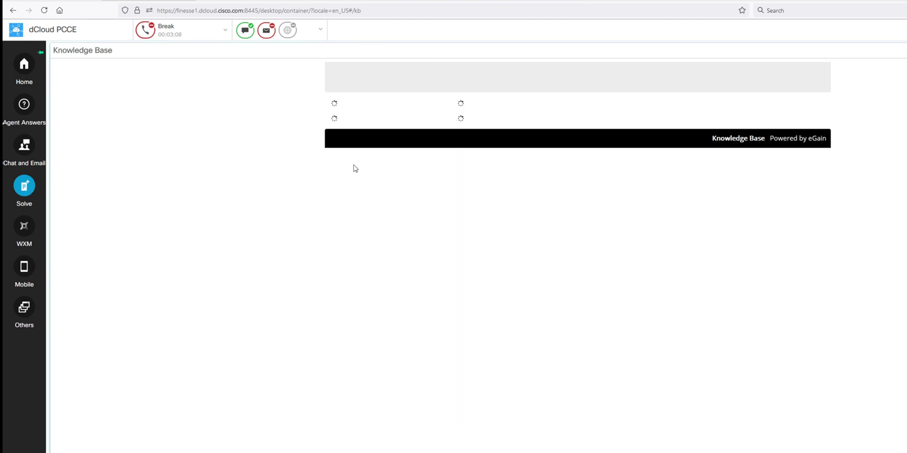